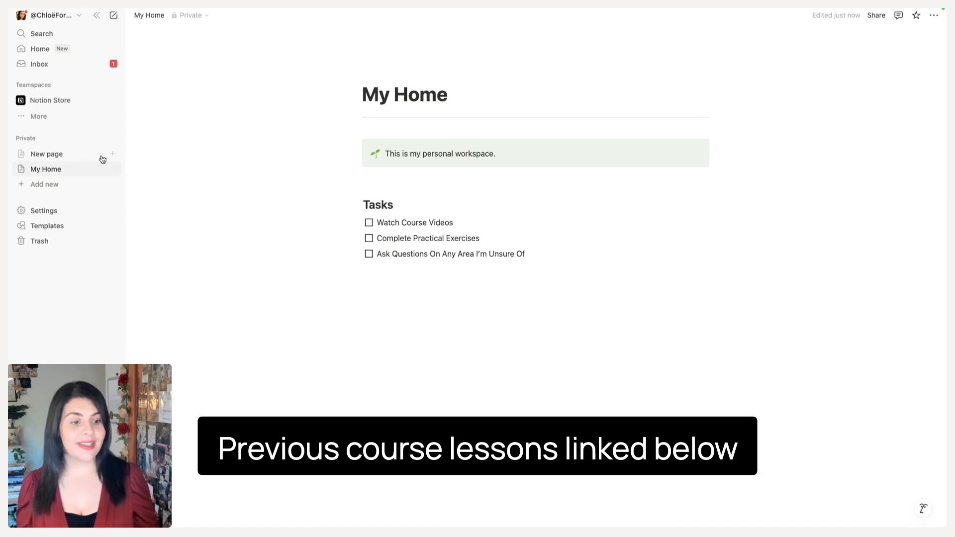
Open New page and paste the workspace hierarchy diagram as a code block below the tasks
left_click(62, 156)
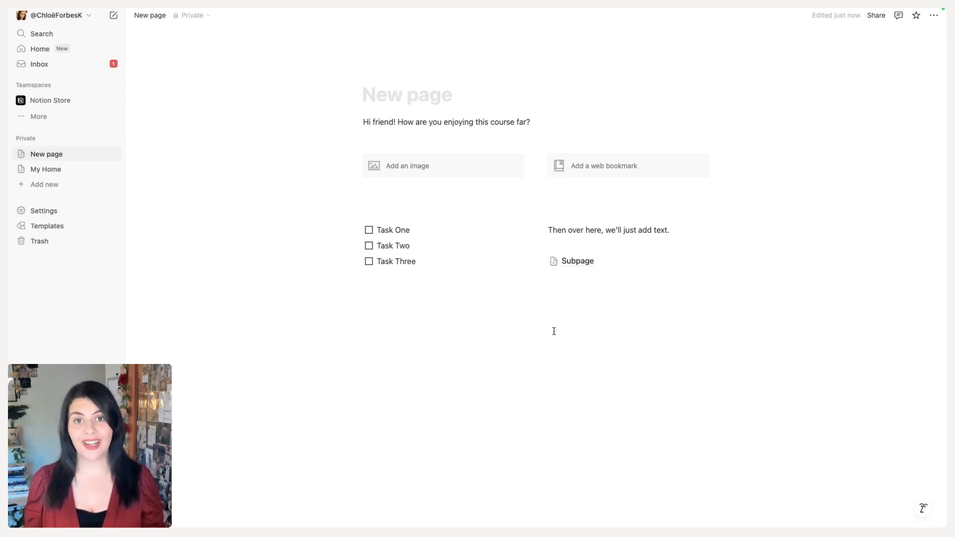
left_click(482, 346)
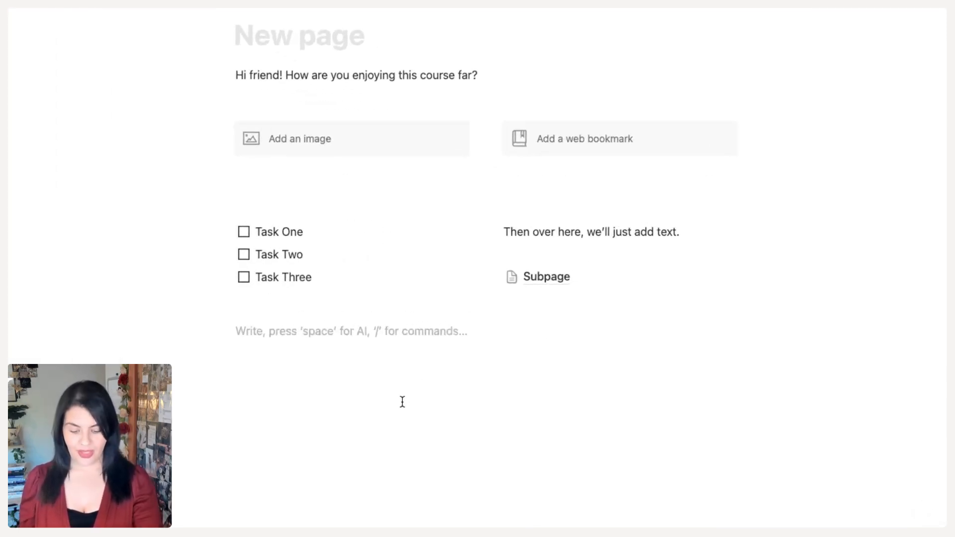
type("Workspace ├── Teamspace │   ├── Page │   │   ├── Subpage │   │   │   ├── Sub-subpage │   │   │   └── Sub-subpage │   │   └── Subpage │   └── Page └── Private Section     ├── Page     └── Page")
left_click(806, 426)
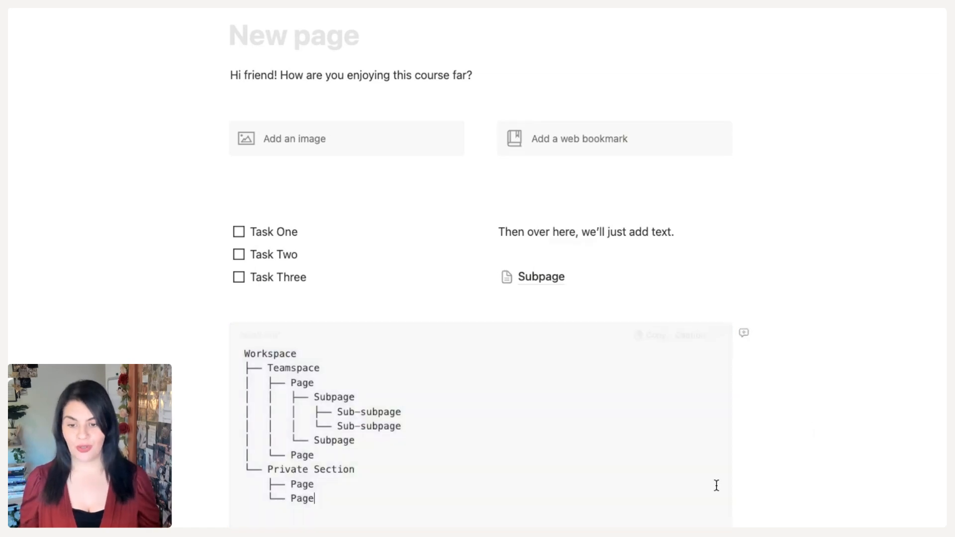
scroll(718, 491, "down", 3)
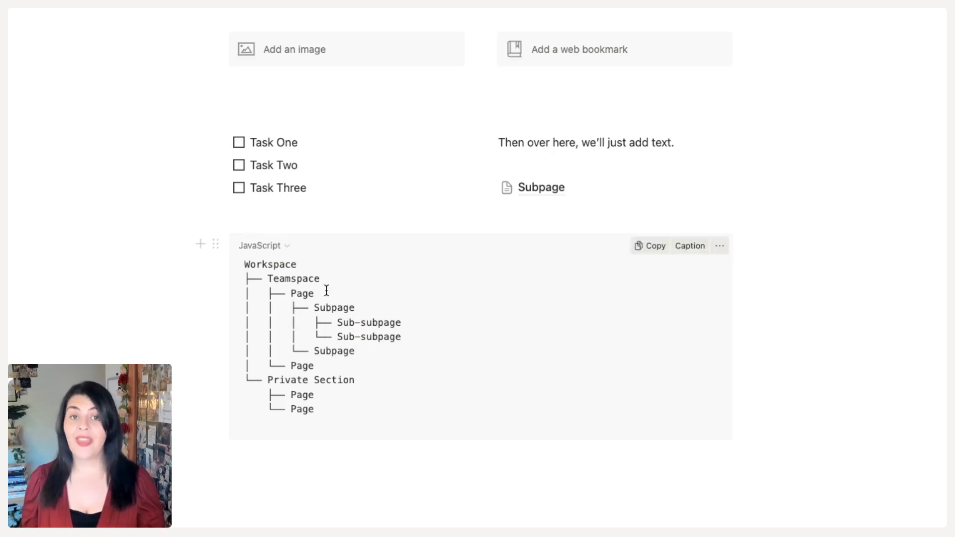
Open Subpage and create a nested page inside it titled Sub-page Level 2
mouse_move(532, 196)
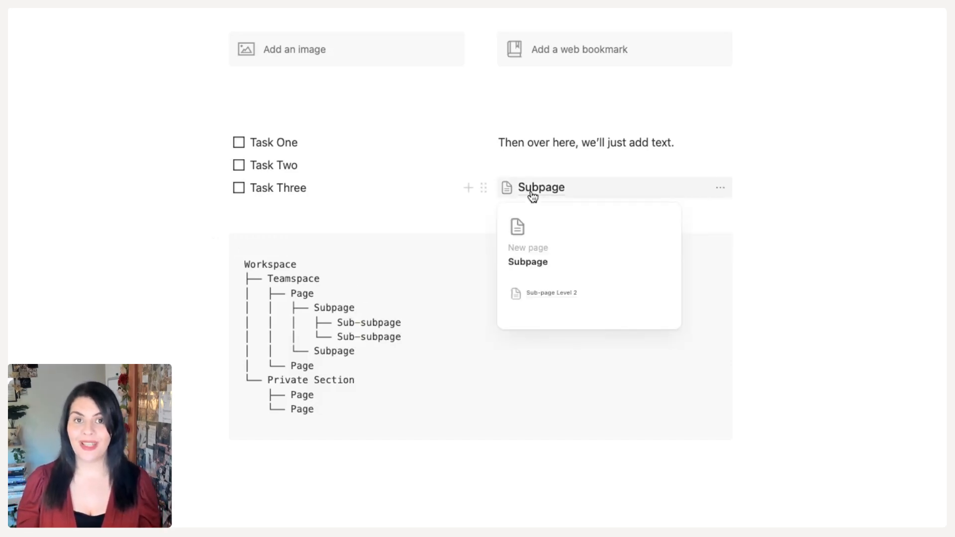
left_click(532, 196)
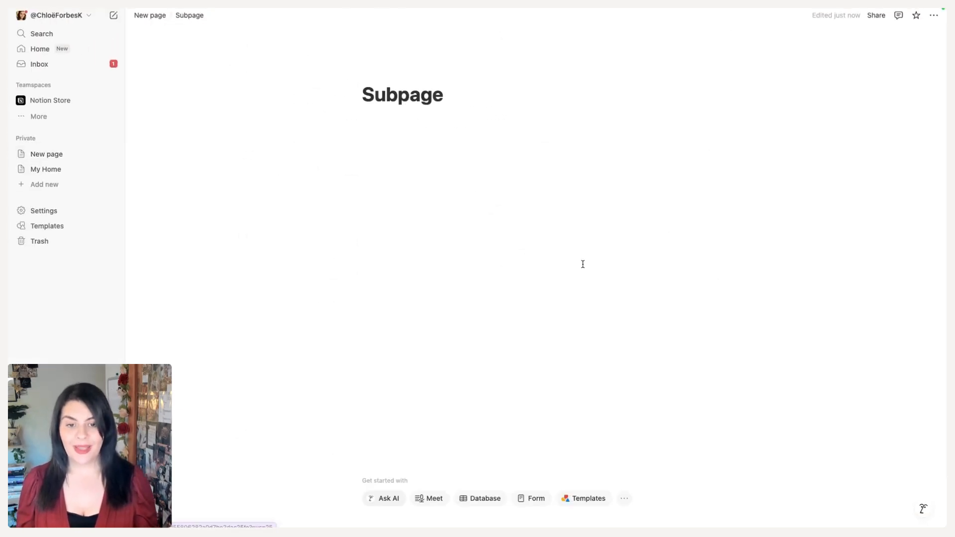
left_click(469, 166)
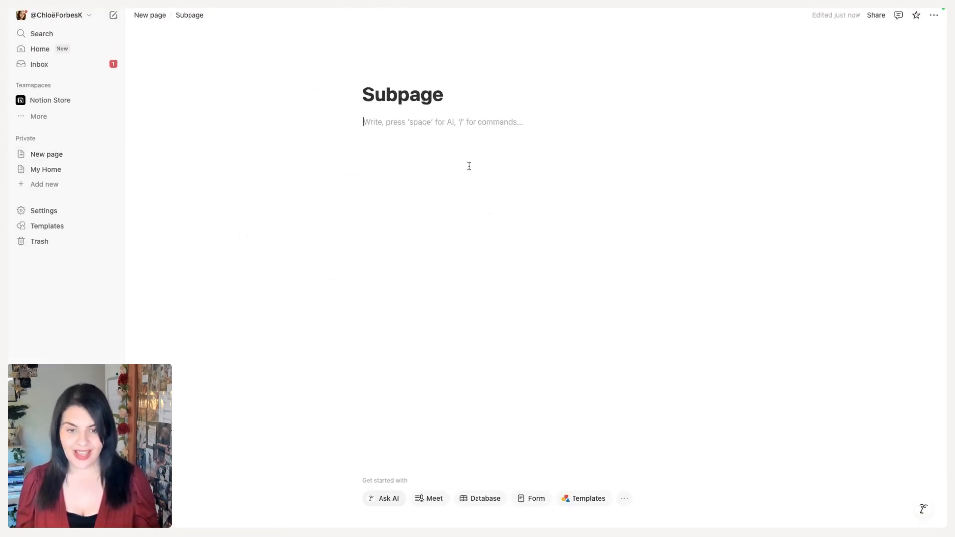
type("/")
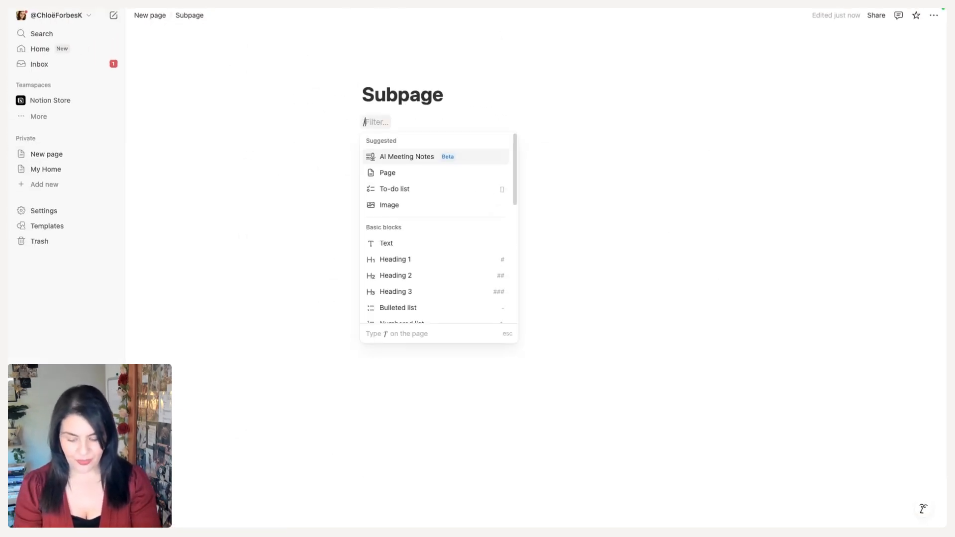
type("page")
key("Return")
type("S")
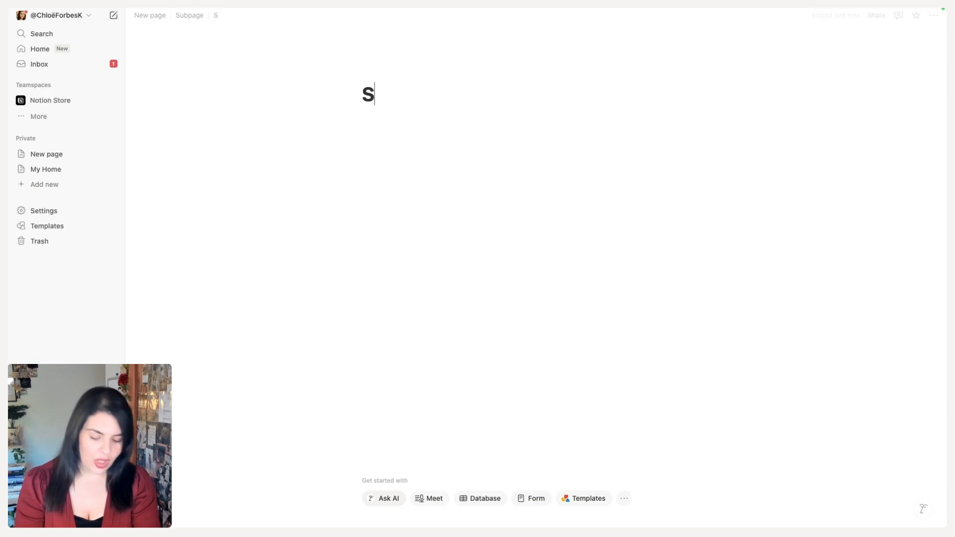
type("ub-page ")
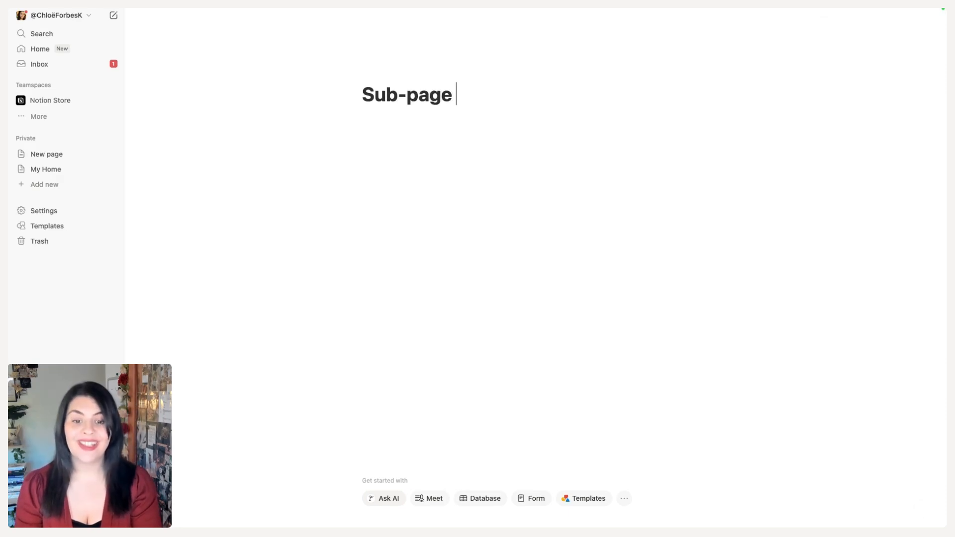
type("Level 2")
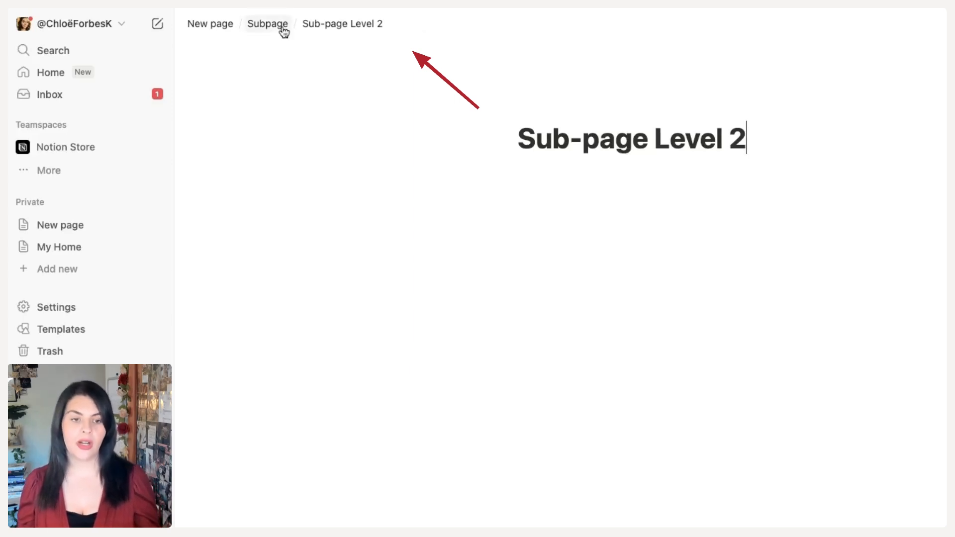
Return to New page and expand its nested pages in the sidebar tree
left_click(225, 29)
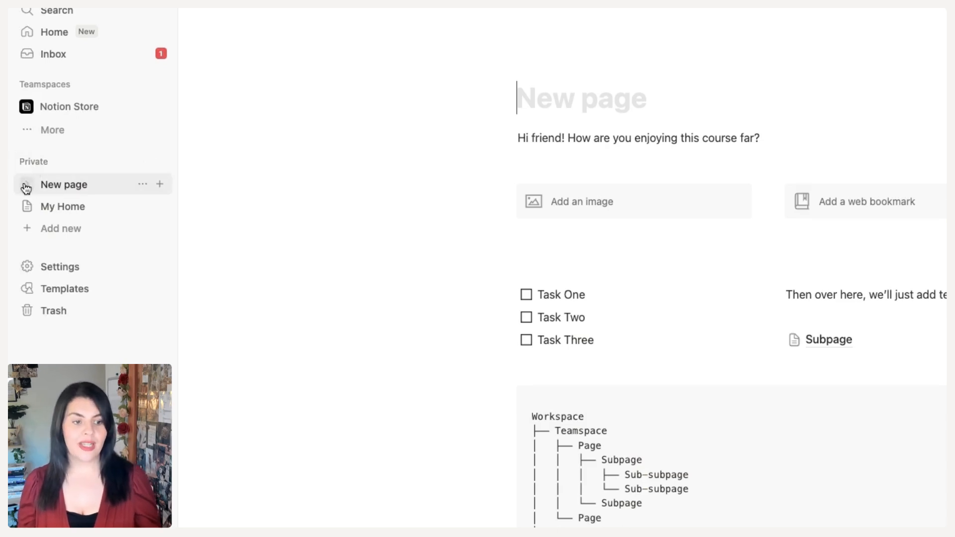
left_click(29, 191)
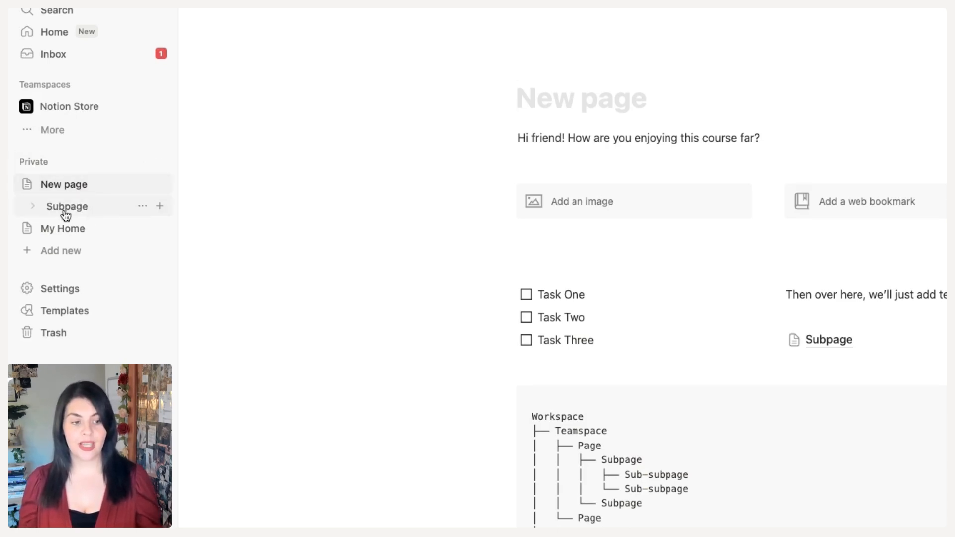
left_click(34, 207)
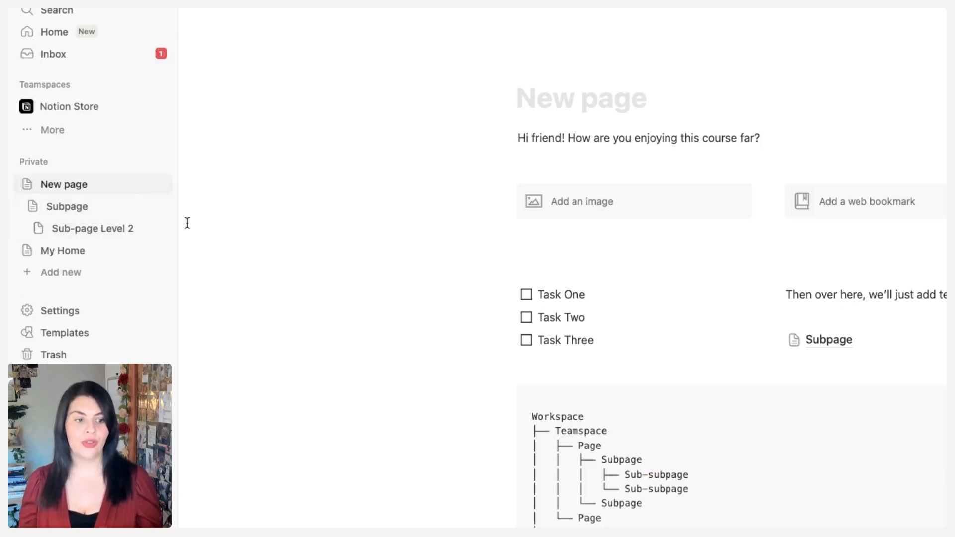
left_click(27, 185)
left_click(26, 185)
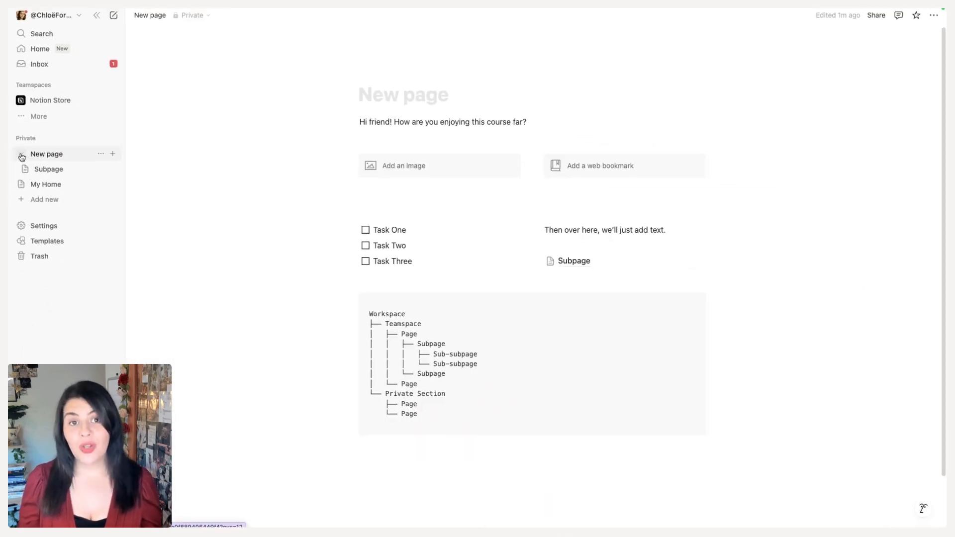
left_click(26, 170)
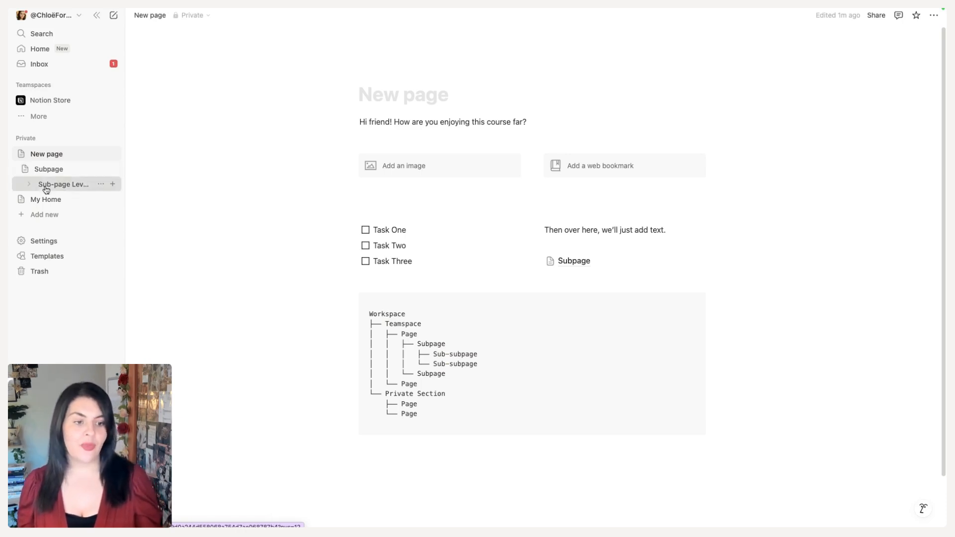
Open Sub-page Level 2 and insert a breadcrumb block on it
left_click(43, 185)
left_click(492, 149)
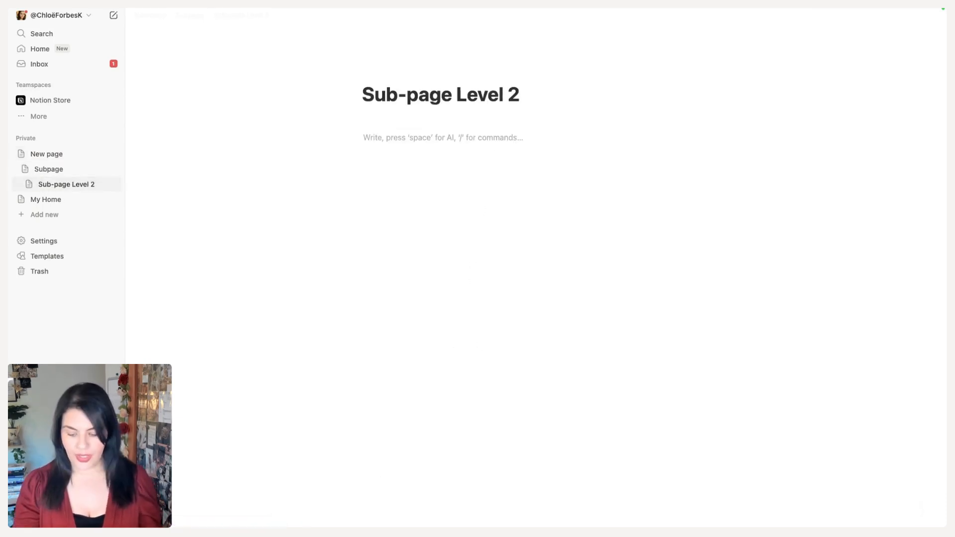
type("/")
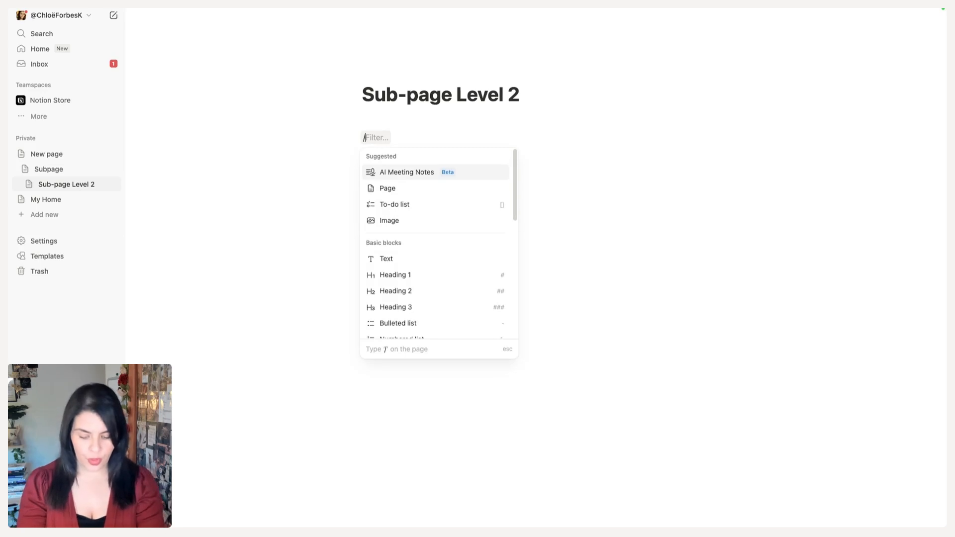
type("breadcrumb")
key("Return")
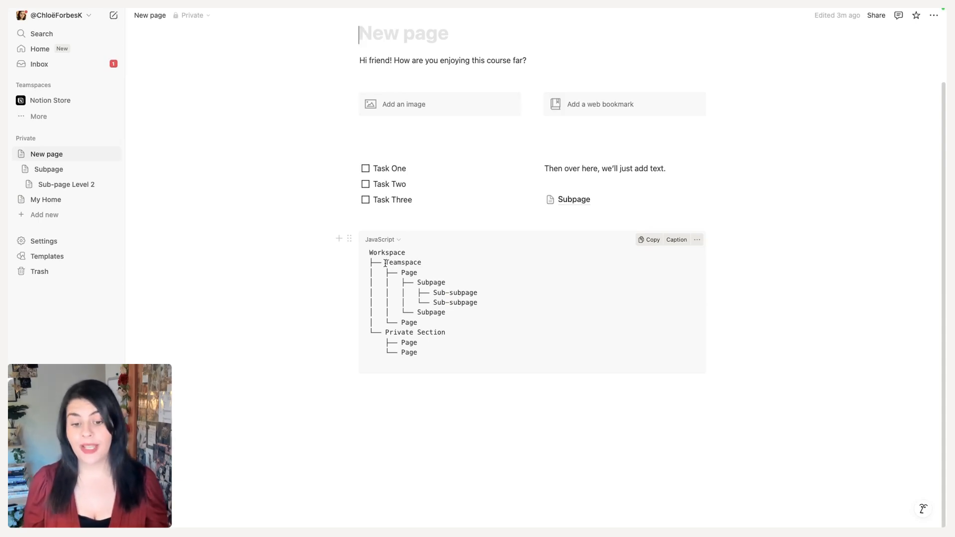
Highlight the Teamspace and Sub-subpage levels in the hierarchy diagram
left_click_drag(386, 264, 426, 263)
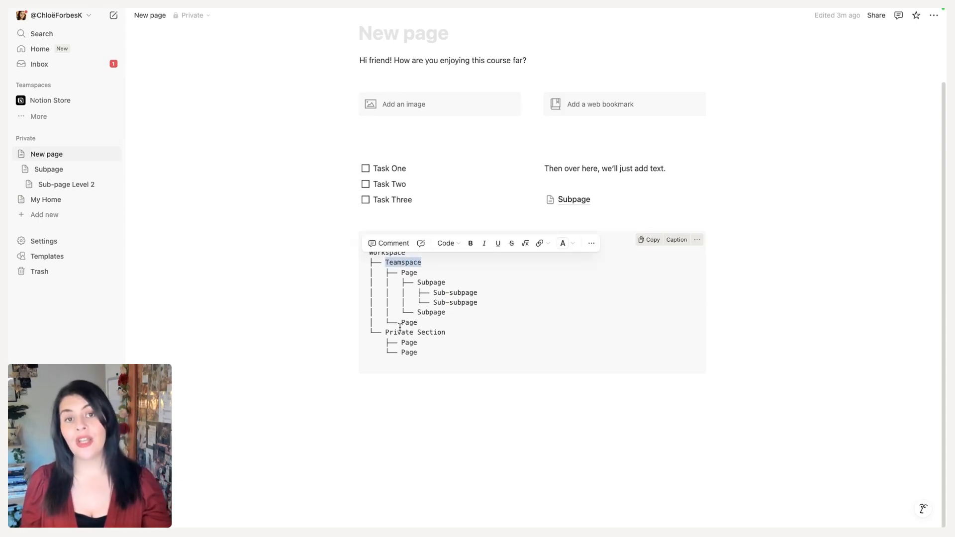
left_click(407, 275)
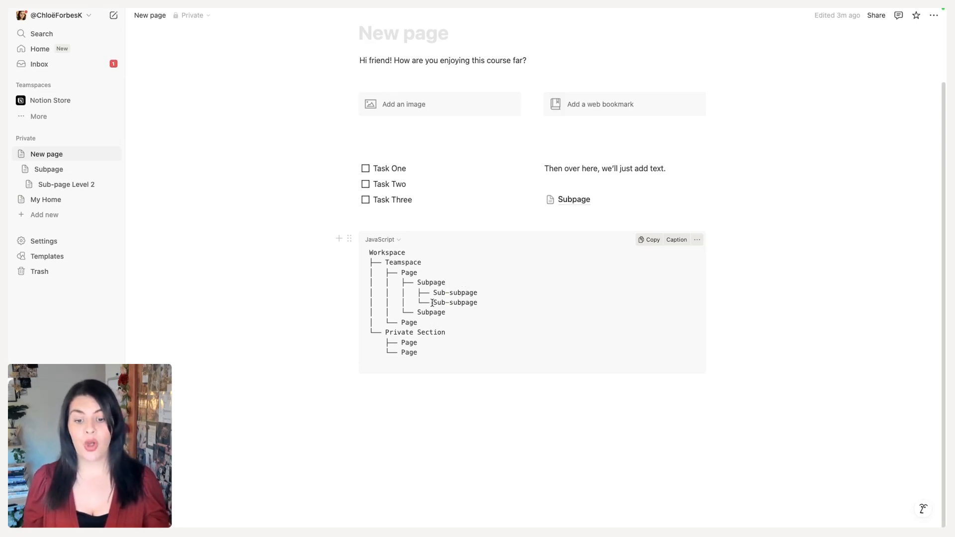
left_click_drag(433, 302, 490, 305)
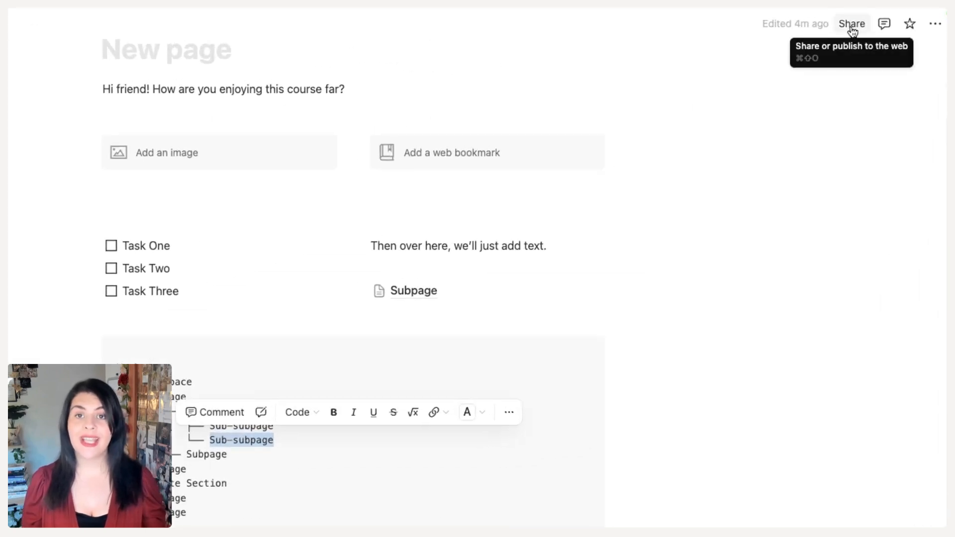
Open the page's sharing options and close them again
left_click(851, 25)
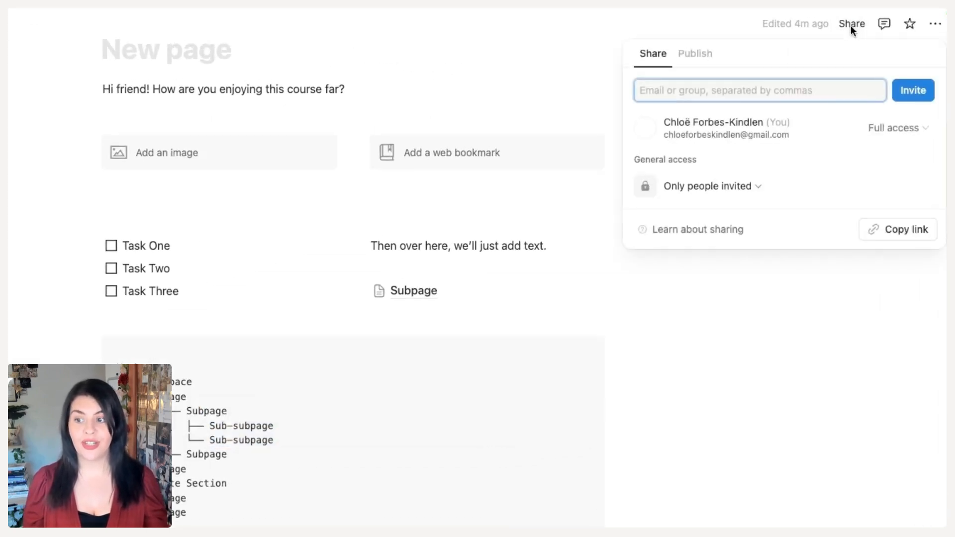
left_click(913, 130)
left_click(532, 316)
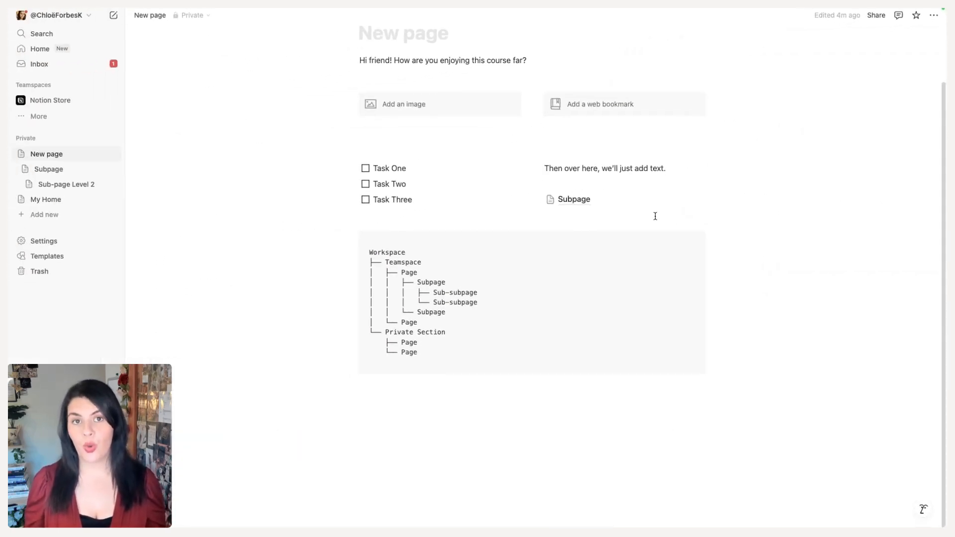
Open My Home and create a new subpage below the tasks titled Practicing Subpages
left_click(22, 155)
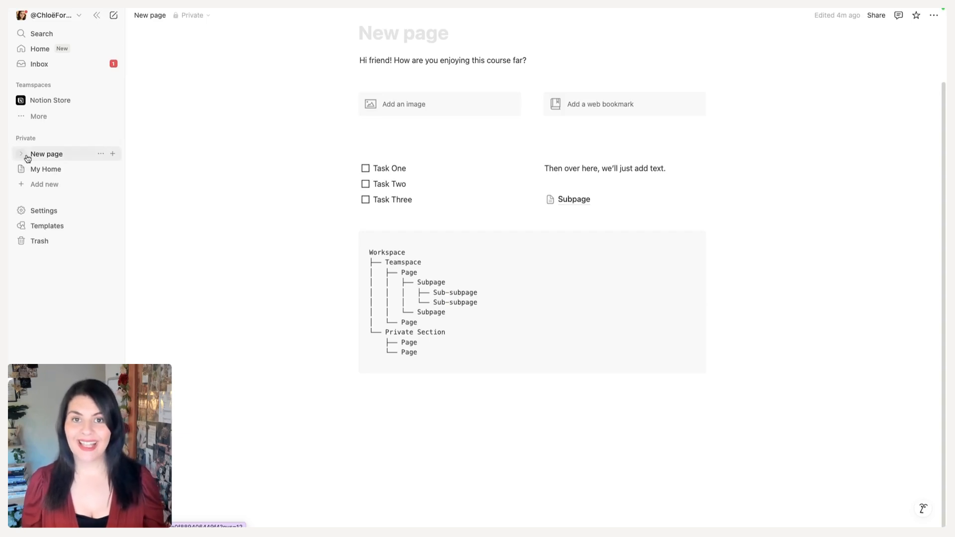
left_click(44, 171)
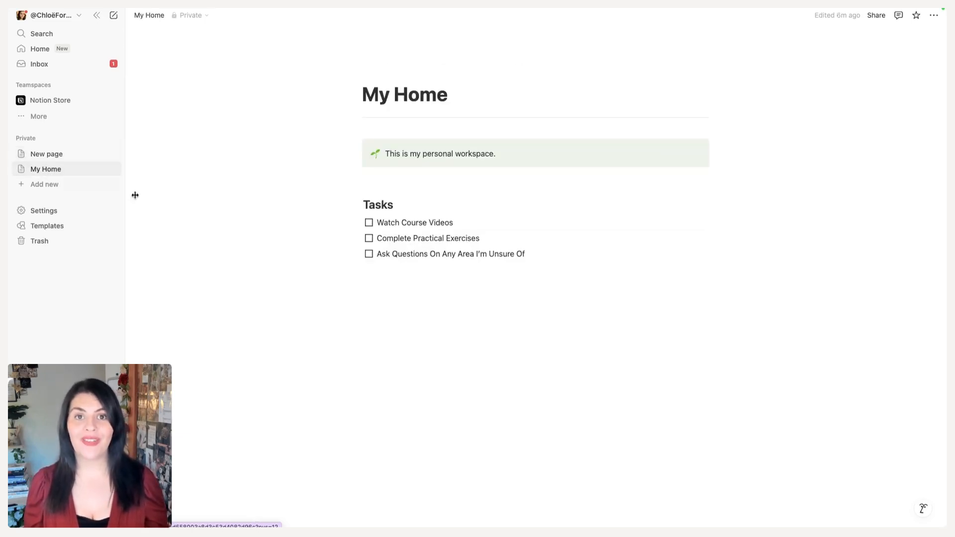
left_click(394, 270)
key("Return")
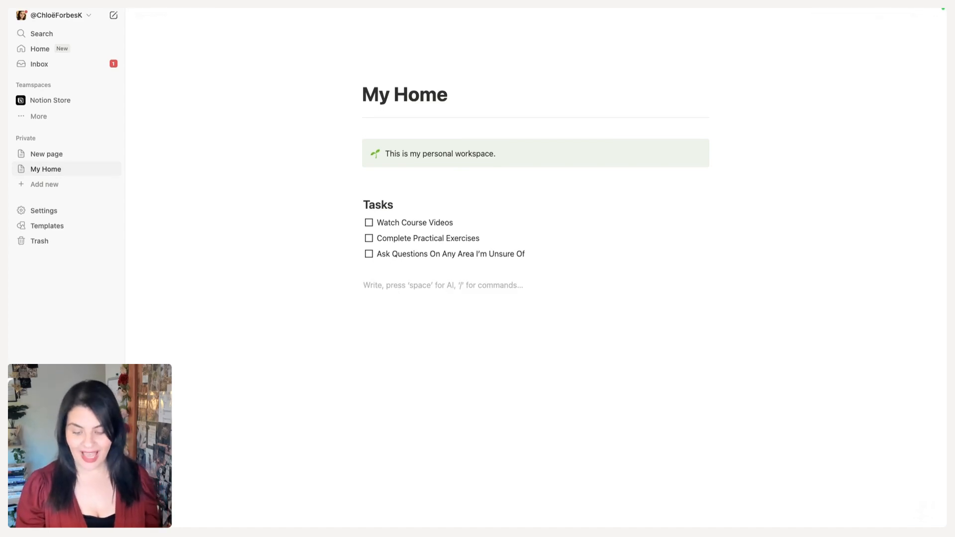
type("/page")
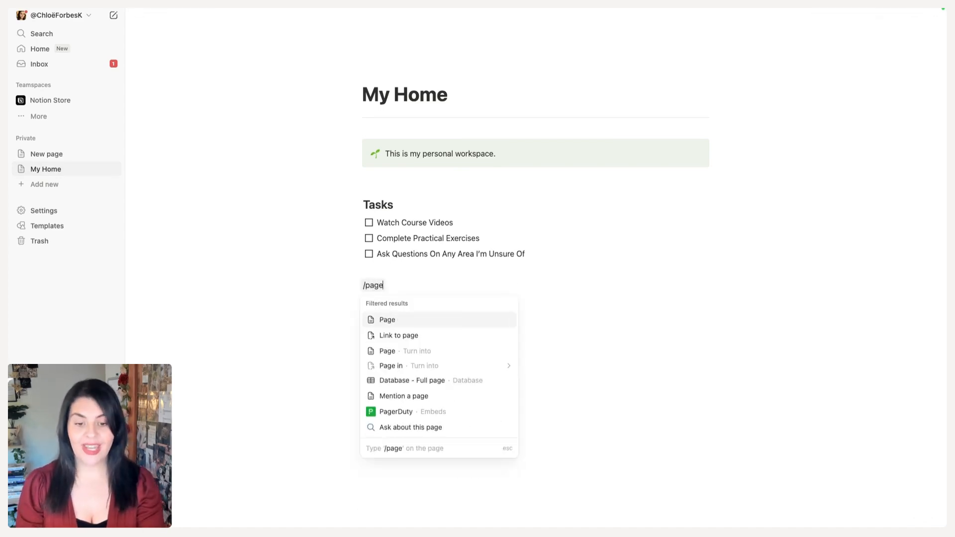
key("Return")
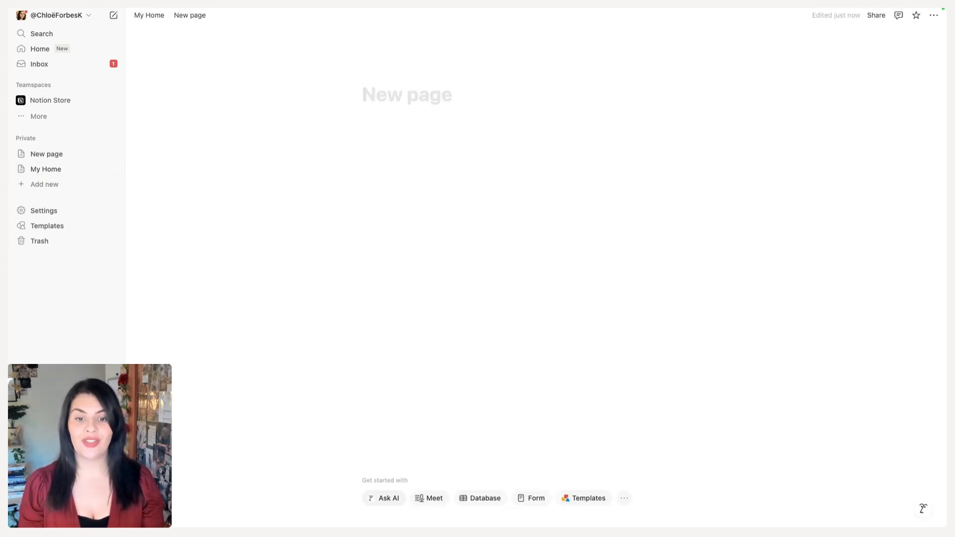
type("Practicing Subpages")
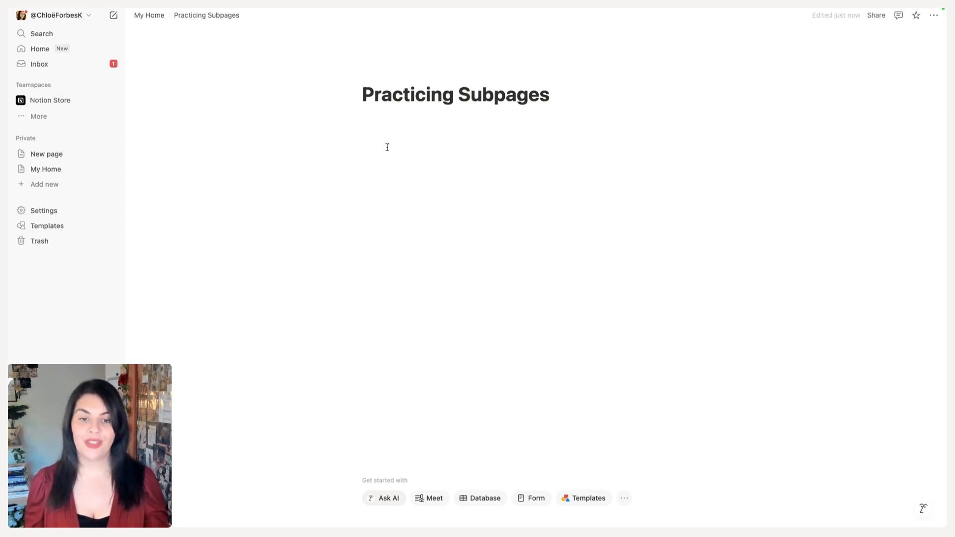
Add a breadcrumb block to Practicing Subpages and expand My Home in the sidebar
mouse_move(387, 72)
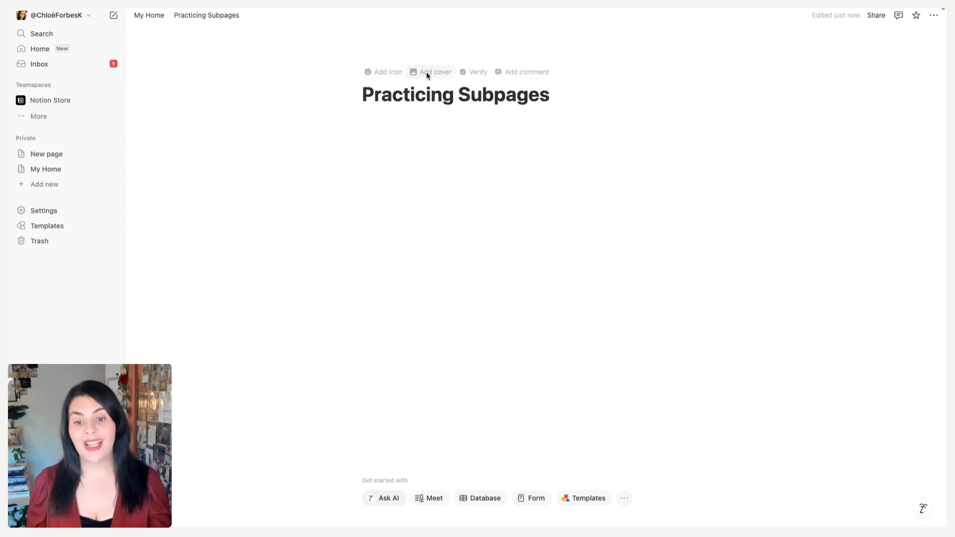
left_click(441, 157)
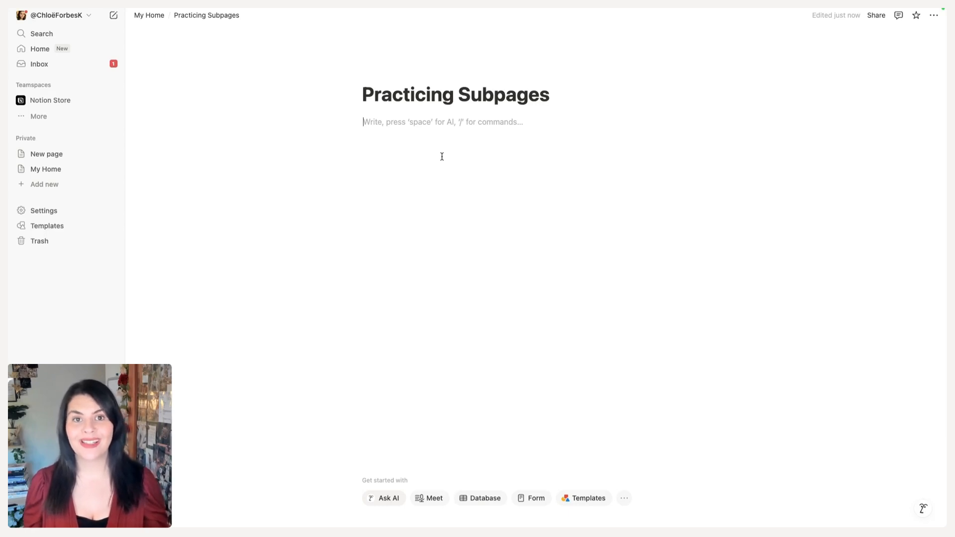
key("Return")
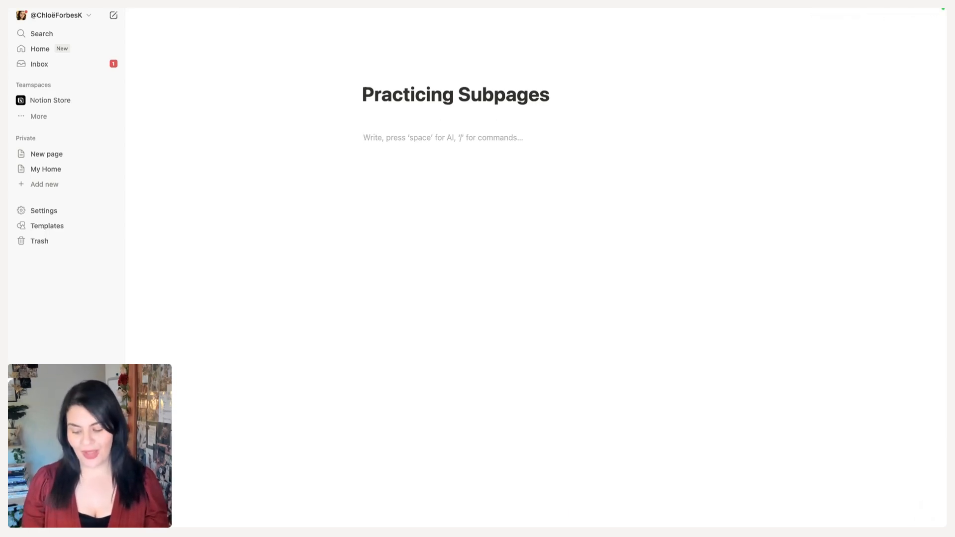
type("/bread")
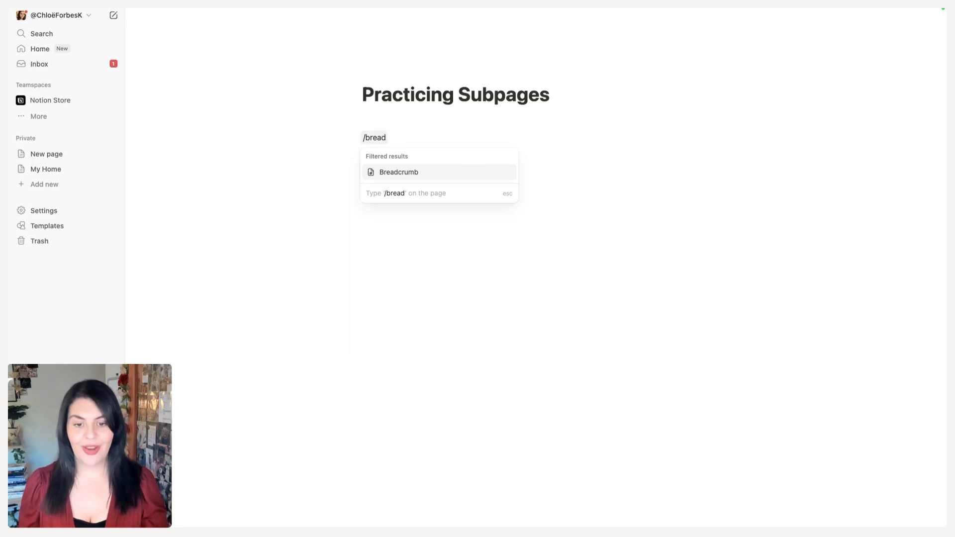
left_click(423, 172)
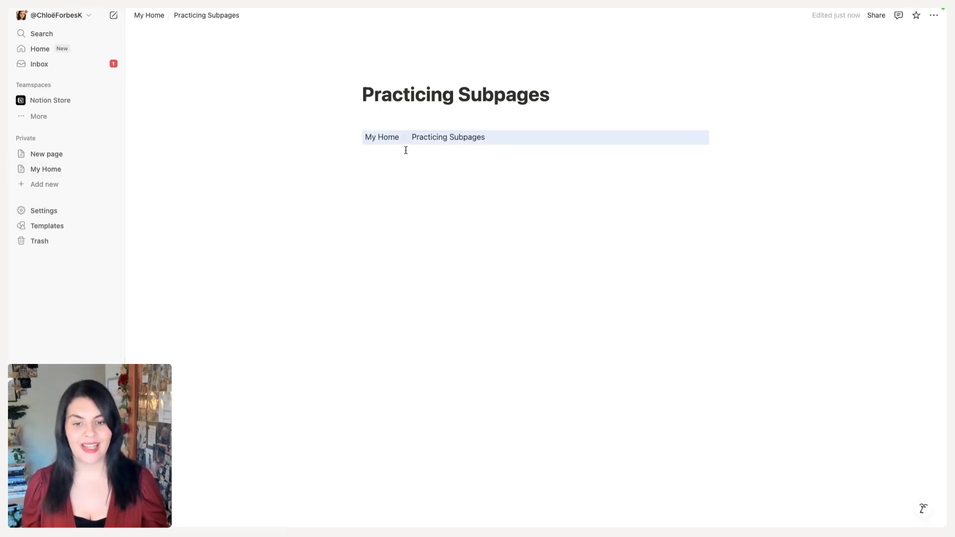
left_click(22, 172)
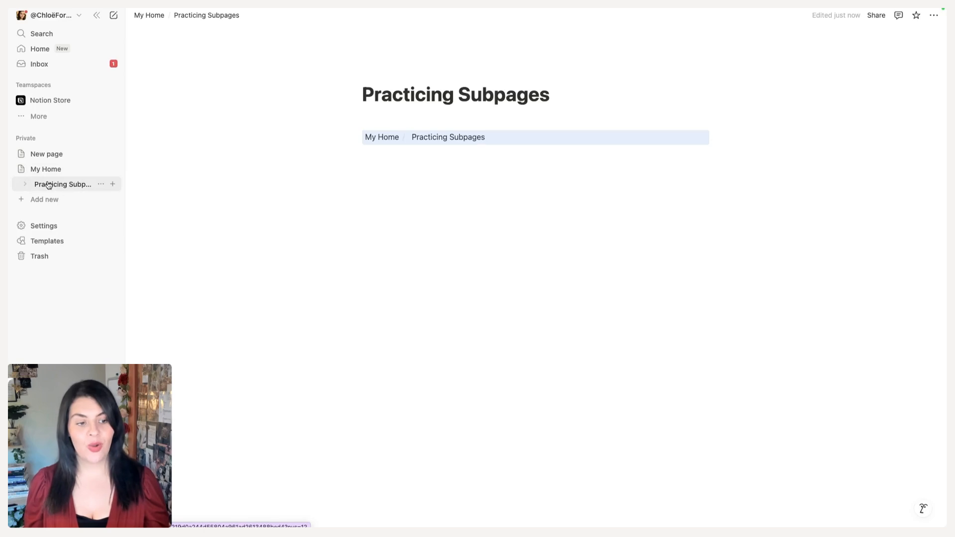